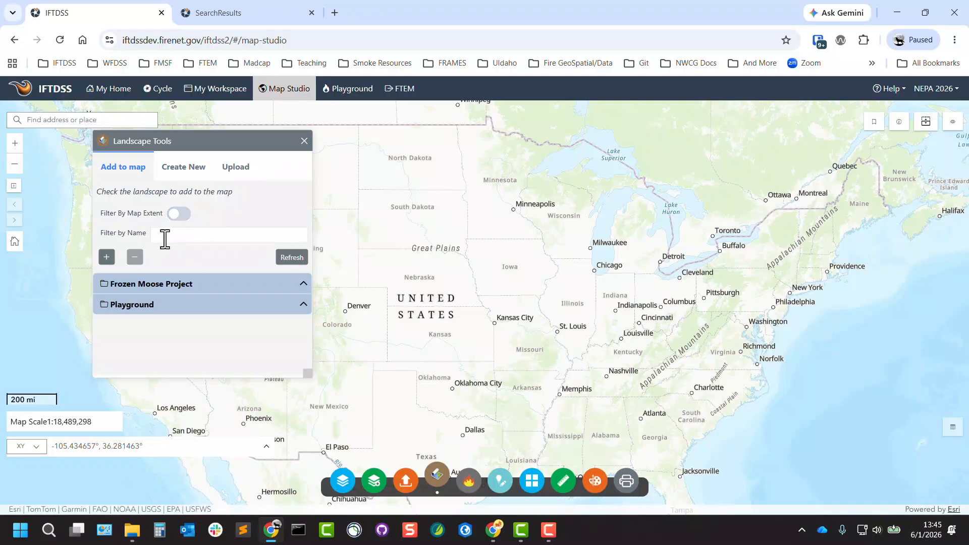
Step: Expand the Frozen Moose Project folder of landscapes and switch to creating a new landscape
{"action": "left_click", "coordinate": [304, 285]}
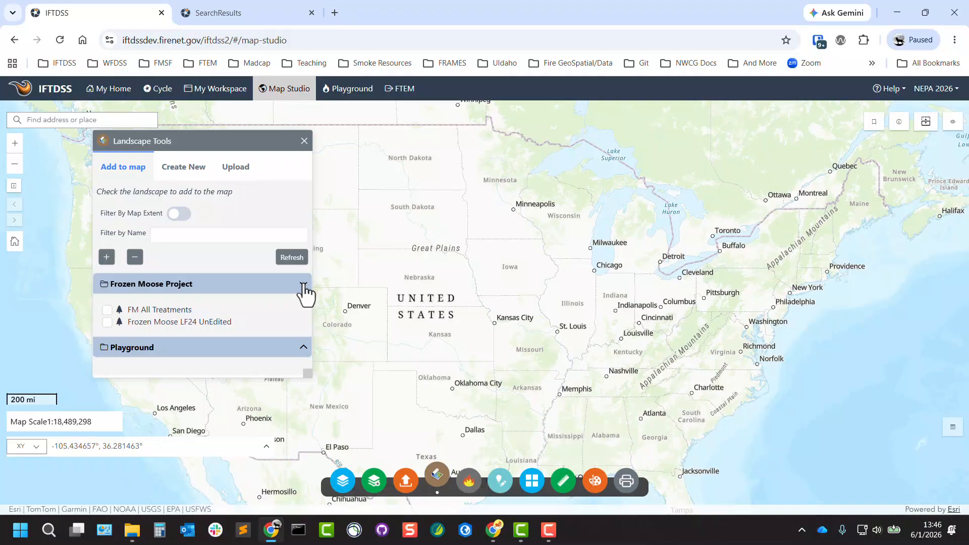
{"action": "left_click", "coordinate": [184, 170]}
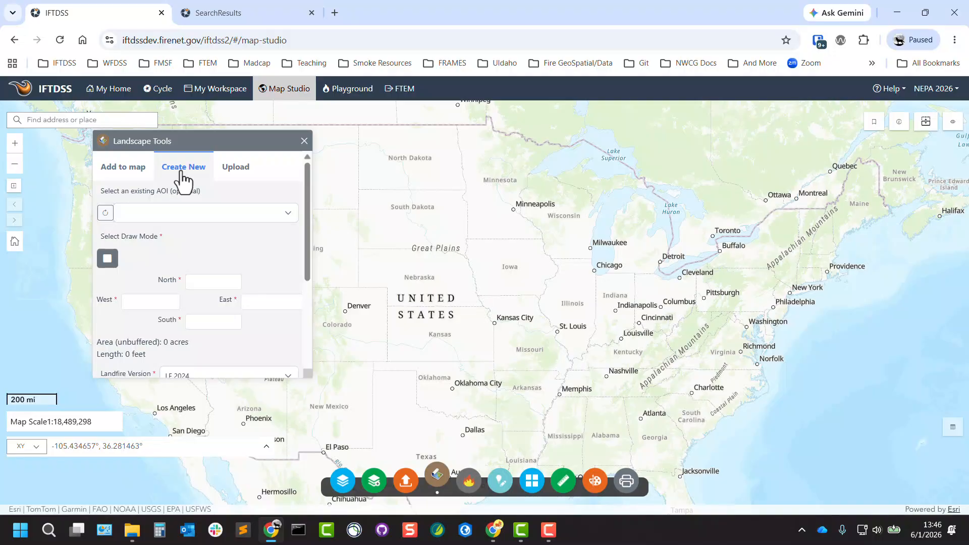
{"action": "left_click_drag", "start_coordinate": [190, 143], "coordinate": [134, 135]}
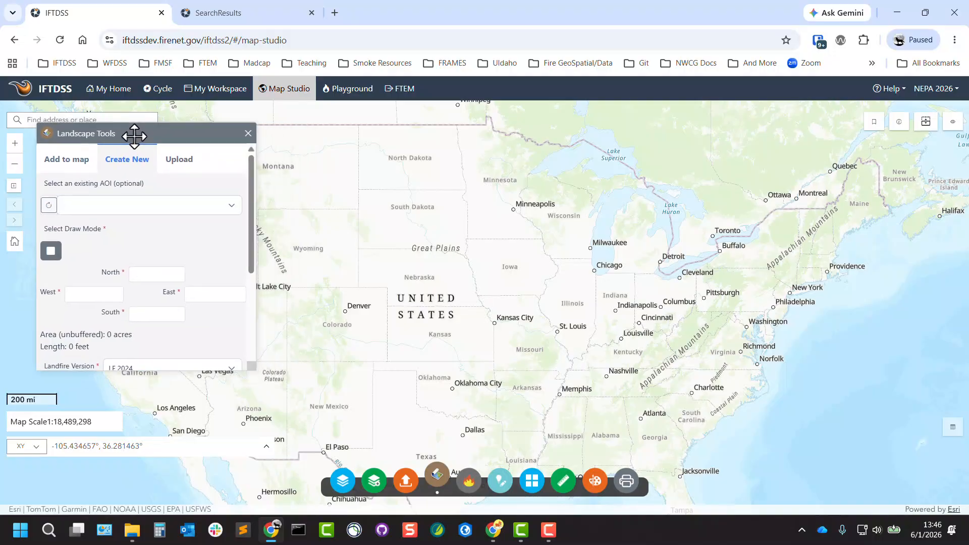
{"action": "scroll", "coordinate": [281, 260], "scroll_direction": "up", "scroll_amount": 1}
{"action": "left_click_drag", "start_coordinate": [303, 232], "coordinate": [447, 234]}
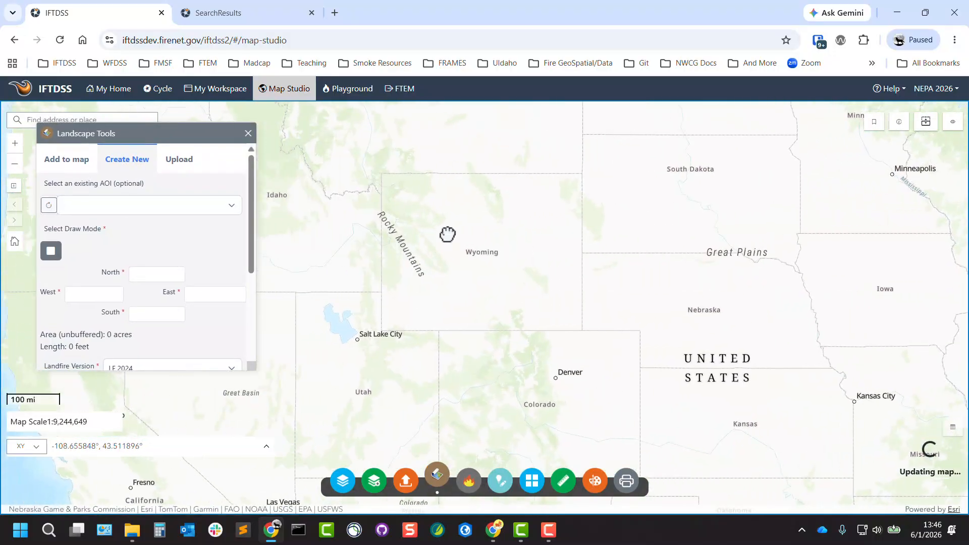
Step: Draw a rectangular area of interest around the Fort Hall Reservation near Pocatello, then try redrawing it
{"action": "left_click", "coordinate": [50, 252]}
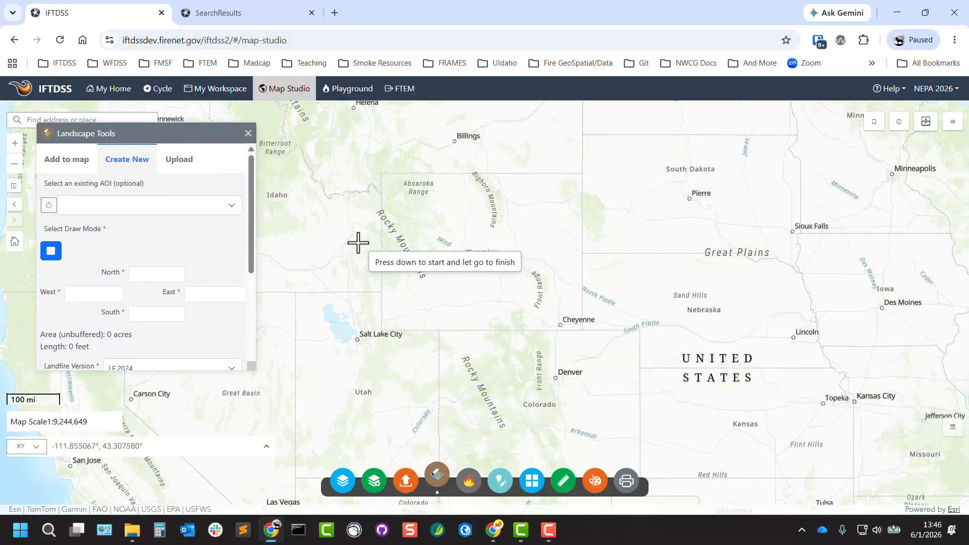
{"action": "left_click_drag", "start_coordinate": [358, 244], "coordinate": [342, 259]}
{"action": "scroll", "coordinate": [341, 259], "scroll_direction": "up", "scroll_amount": 5}
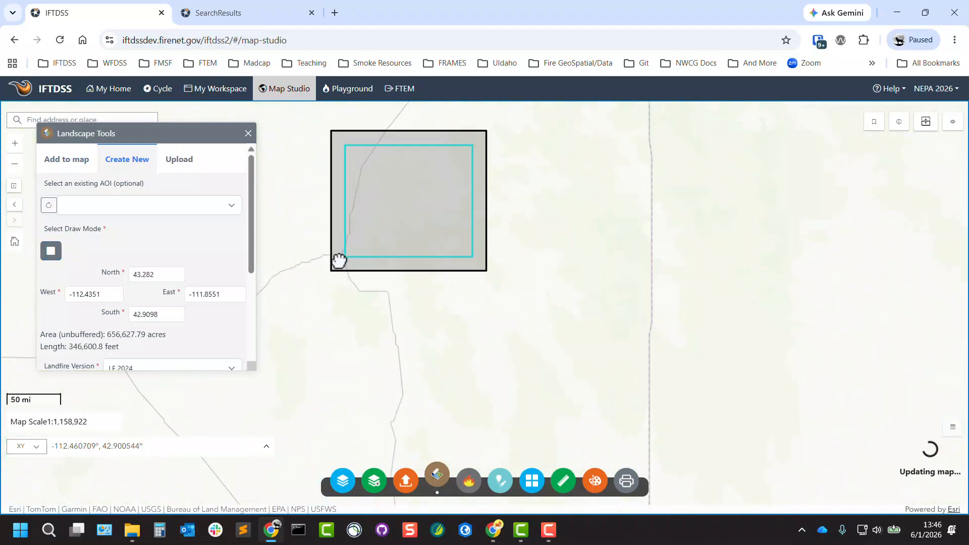
{"action": "left_click_drag", "start_coordinate": [538, 221], "coordinate": [535, 266]}
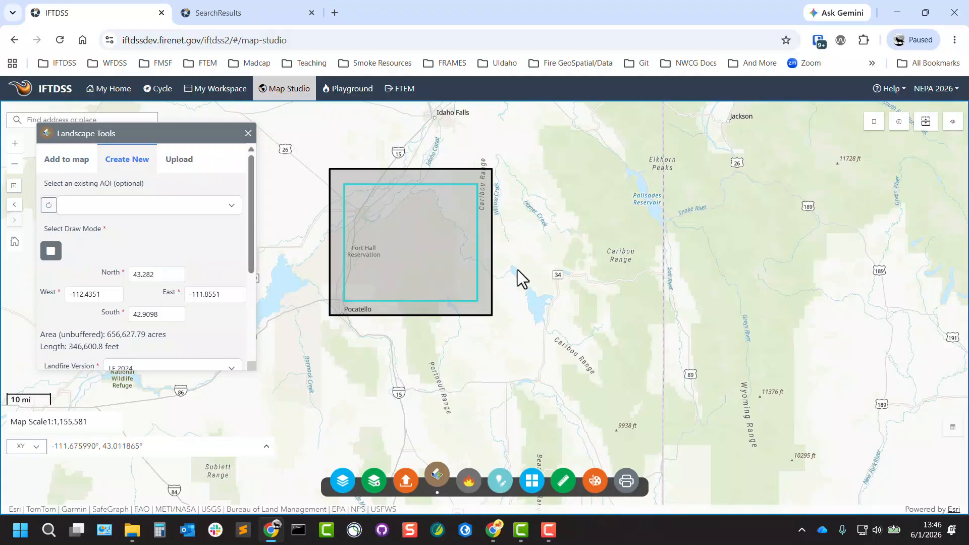
{"action": "left_click", "coordinate": [51, 251]}
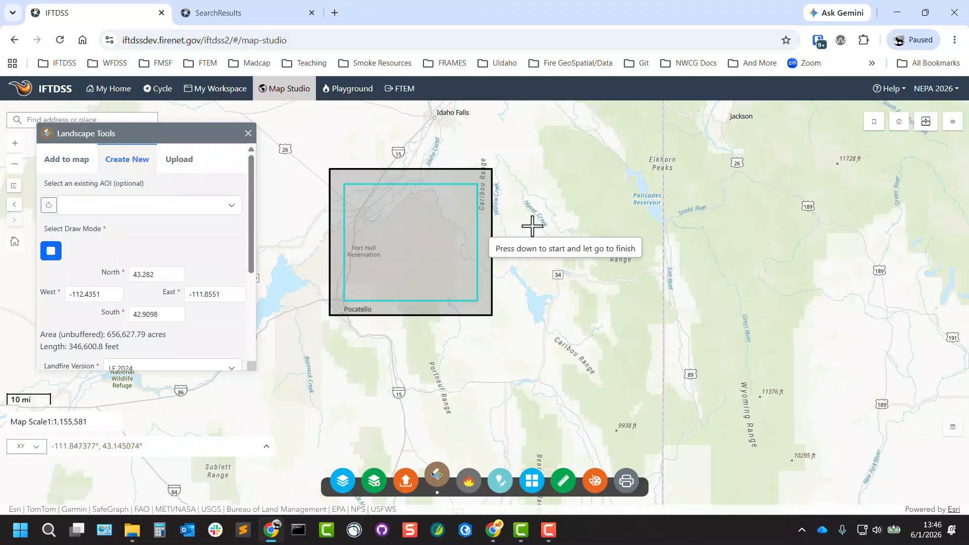
{"action": "left_click_drag", "start_coordinate": [516, 200], "coordinate": [360, 307]}
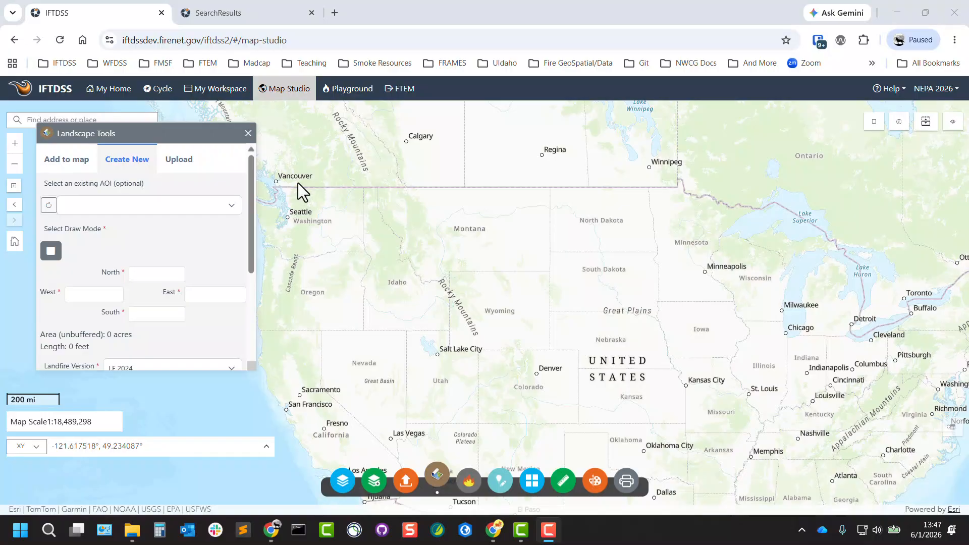
Step: Select FM All Treatments as the existing area of interest and close the Layer List panel
{"action": "left_click", "coordinate": [232, 214]}
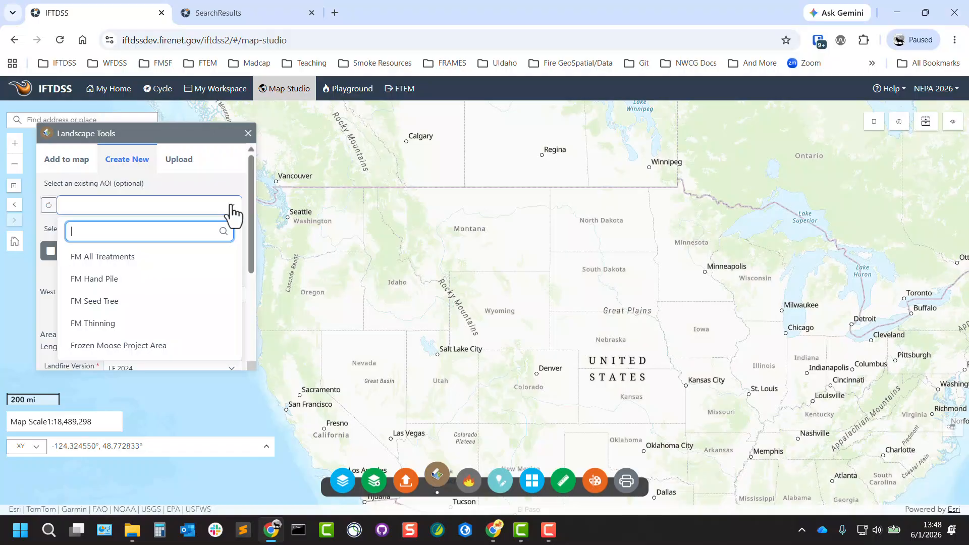
{"action": "left_click", "coordinate": [142, 262]}
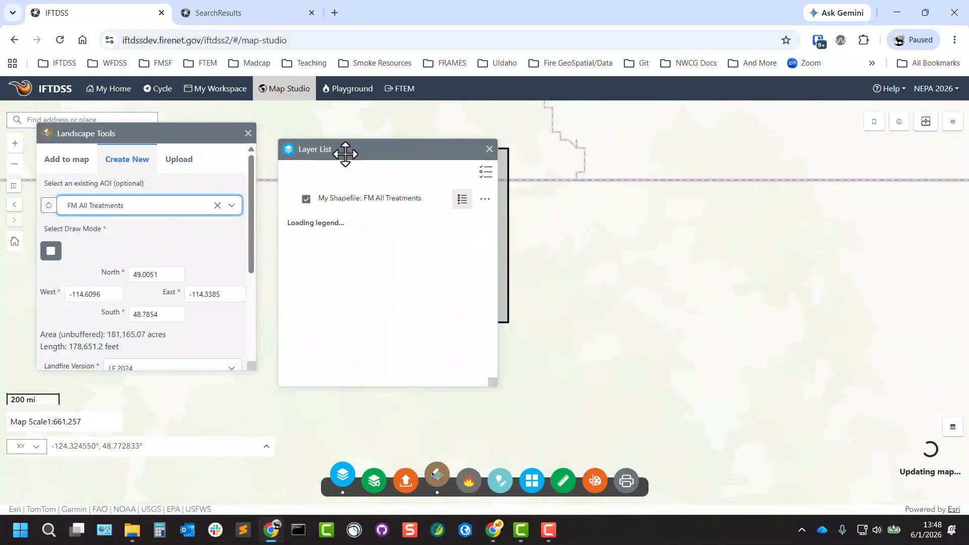
{"action": "left_click_drag", "start_coordinate": [346, 151], "coordinate": [54, 217]}
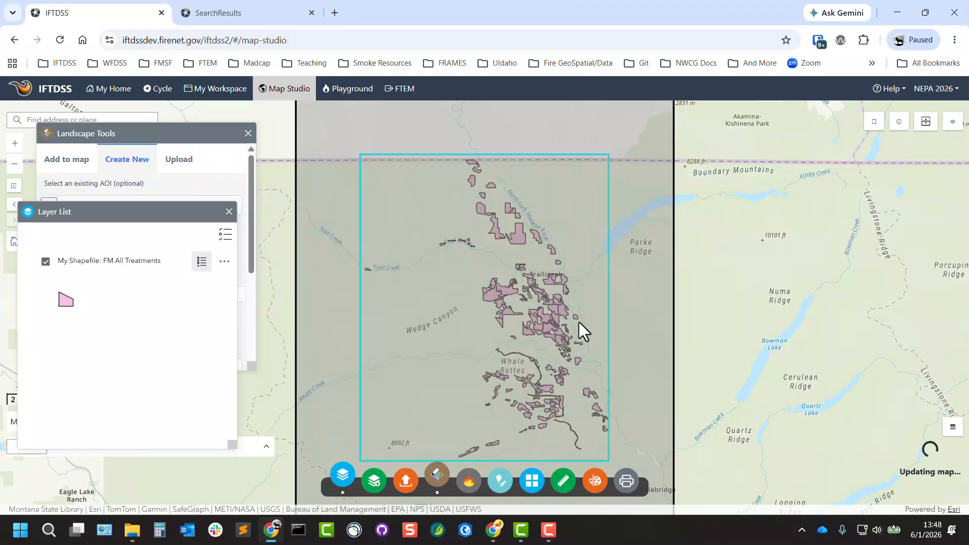
{"action": "left_click", "coordinate": [229, 211]}
{"action": "left_click_drag", "start_coordinate": [250, 219], "coordinate": [248, 292]}
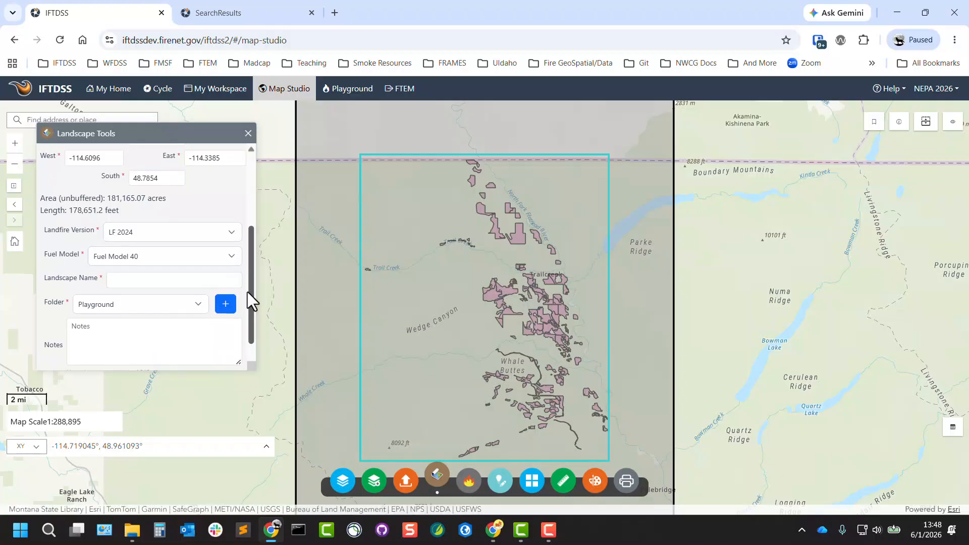
Step: Check the available fuel model options, keeping Fuel Model 40
{"action": "left_click", "coordinate": [234, 261]}
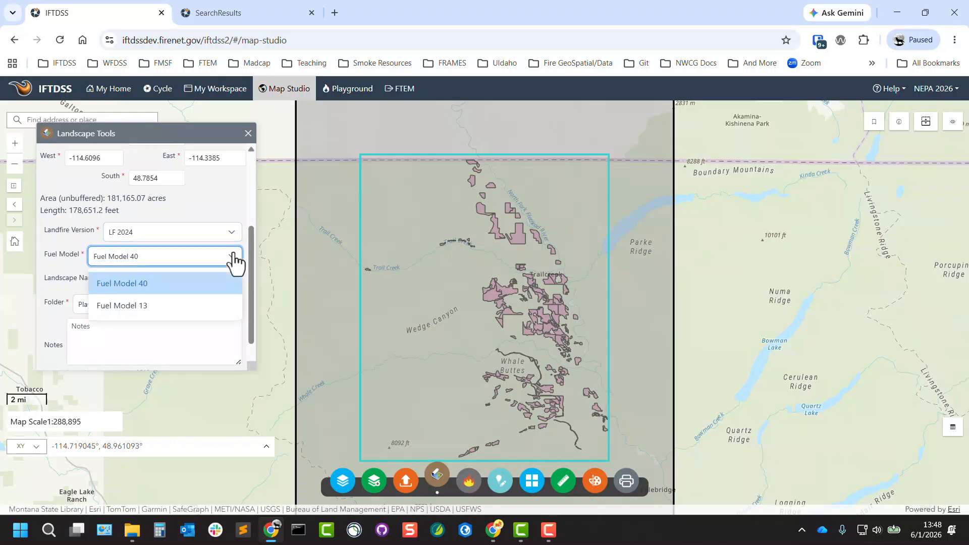
{"action": "left_click", "coordinate": [234, 259]}
{"action": "left_click", "coordinate": [217, 281]}
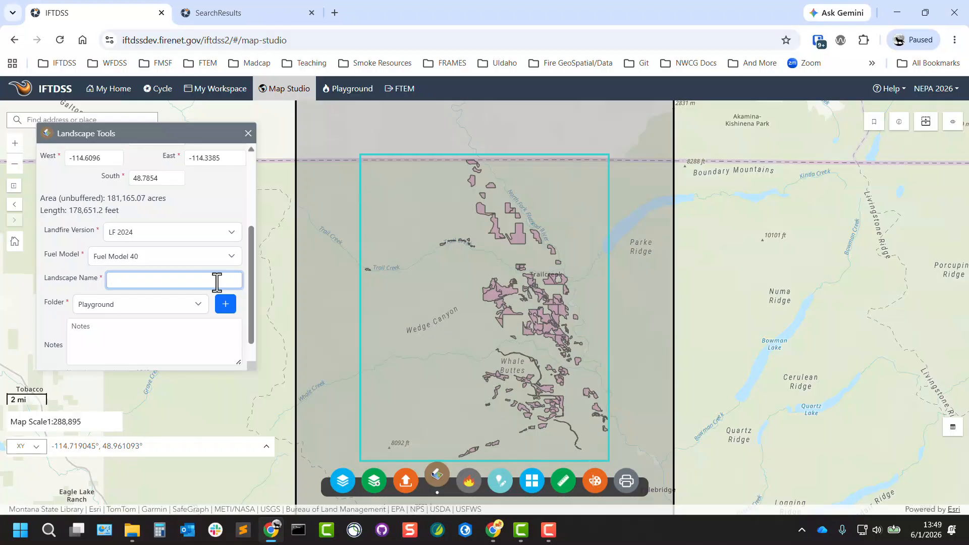
{"action": "left_click", "coordinate": [200, 305]}
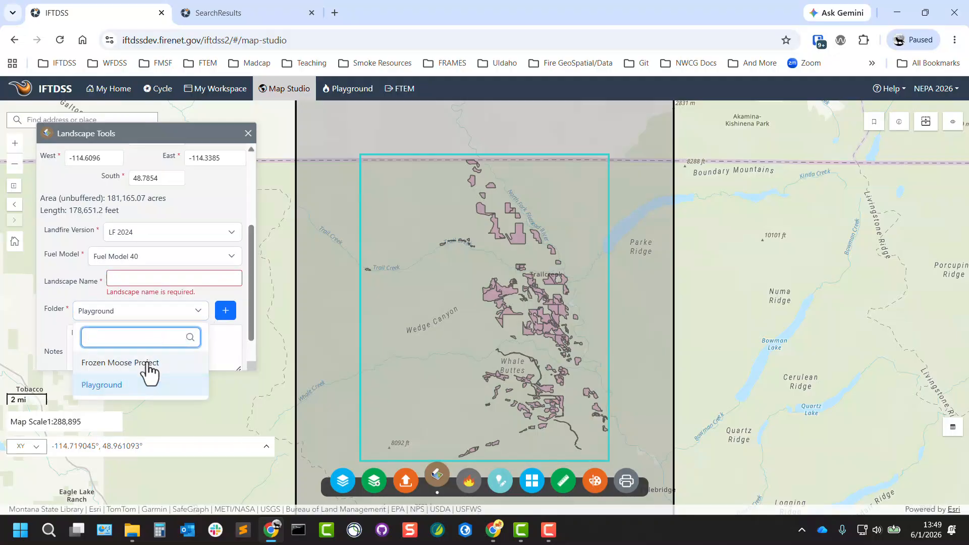
{"action": "left_click", "coordinate": [225, 312]}
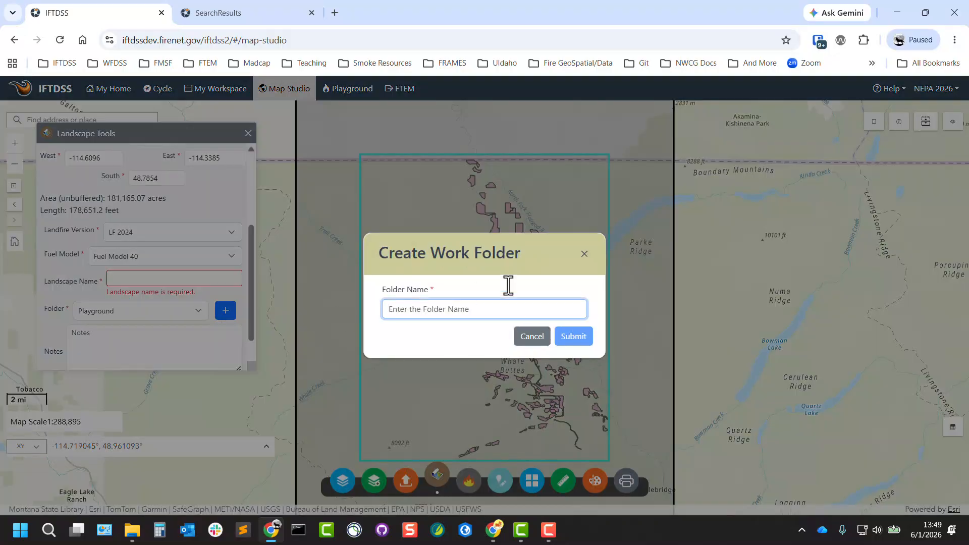
{"action": "left_click", "coordinate": [582, 255]}
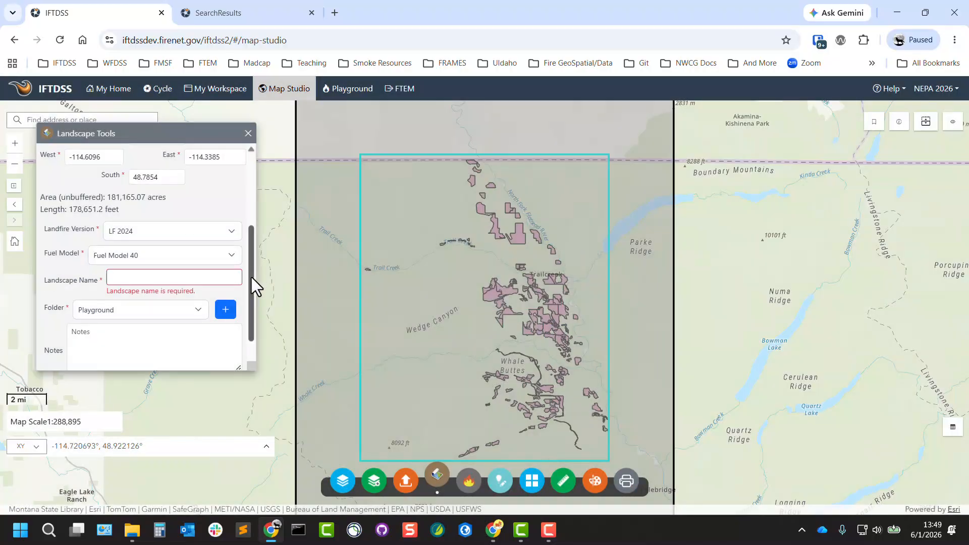
Step: Name the landscape Wedge Canyon LF24 in the Playground folder and create it
{"action": "scroll", "coordinate": [251, 277], "scroll_direction": "down", "scroll_amount": 1}
{"action": "left_click", "coordinate": [143, 312]}
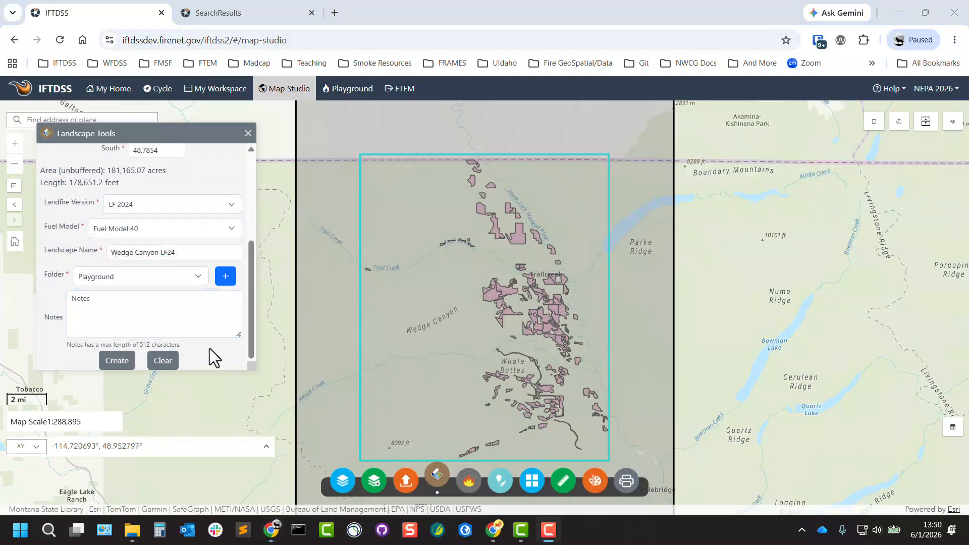
{"action": "left_click", "coordinate": [113, 363]}
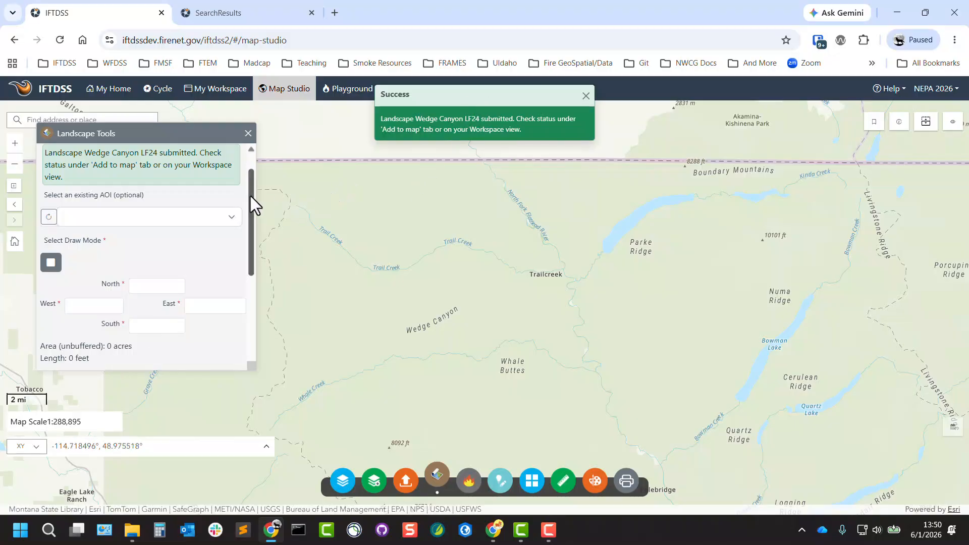
Step: Refresh the landscape list and add Wedge Canyon LF24 from the Playground folder to the map
{"action": "left_click_drag", "start_coordinate": [250, 189], "coordinate": [255, 156]}
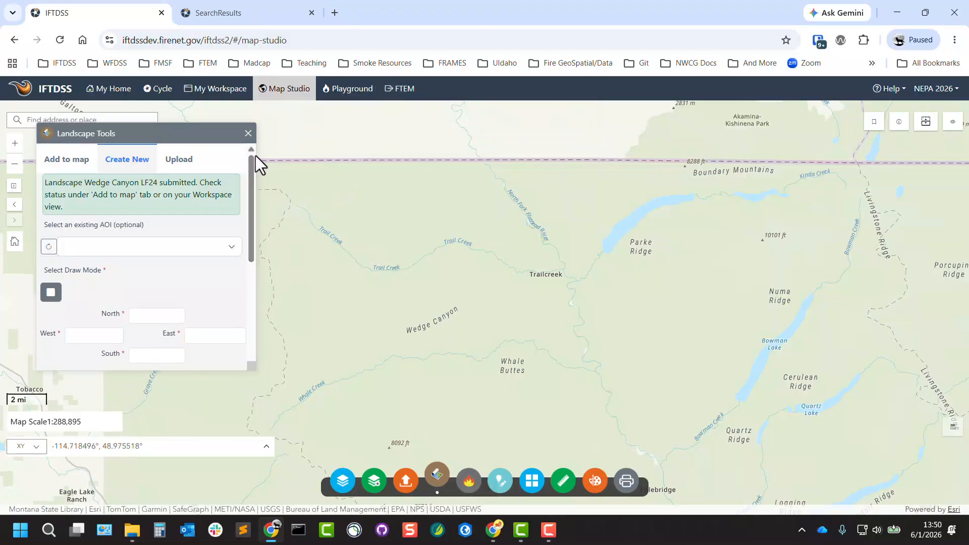
{"action": "left_click", "coordinate": [80, 161]}
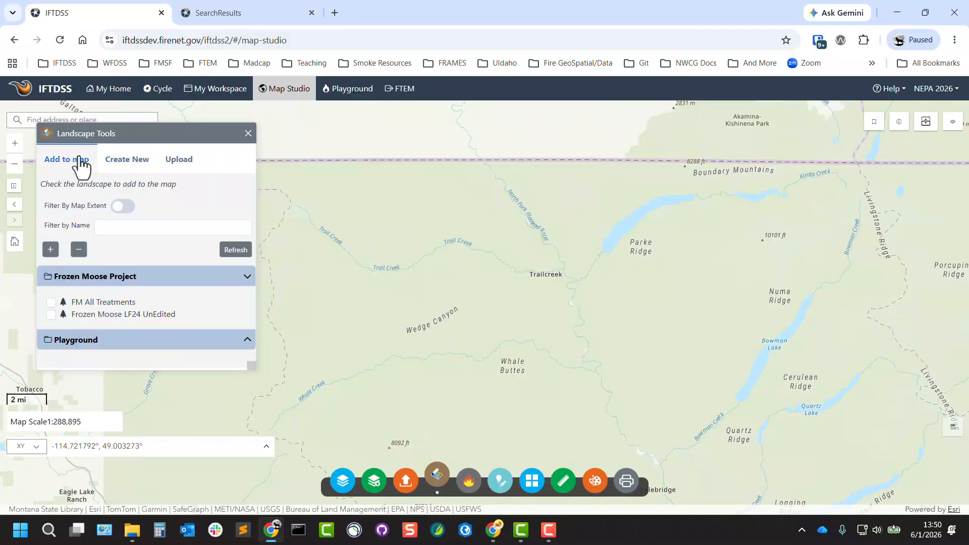
{"action": "left_click", "coordinate": [234, 250]}
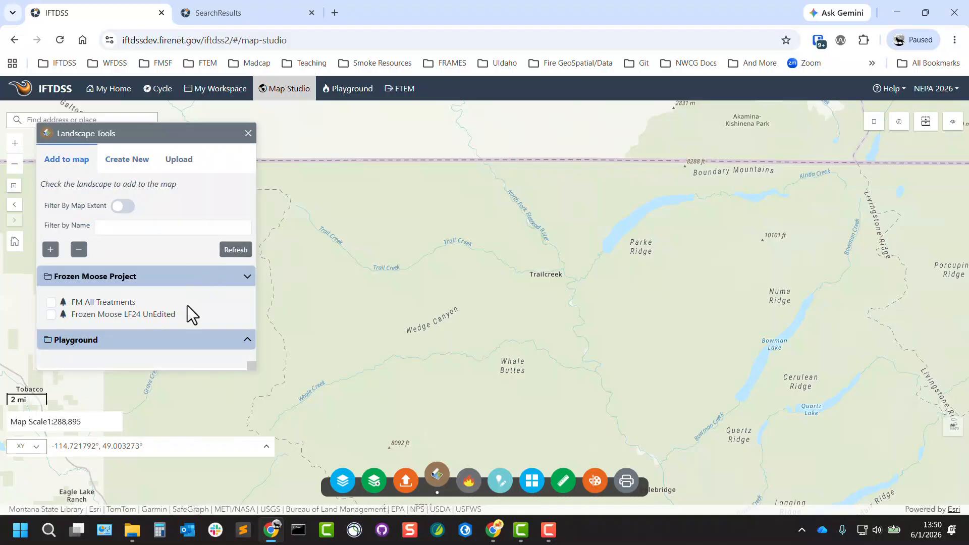
{"action": "left_click", "coordinate": [247, 339]}
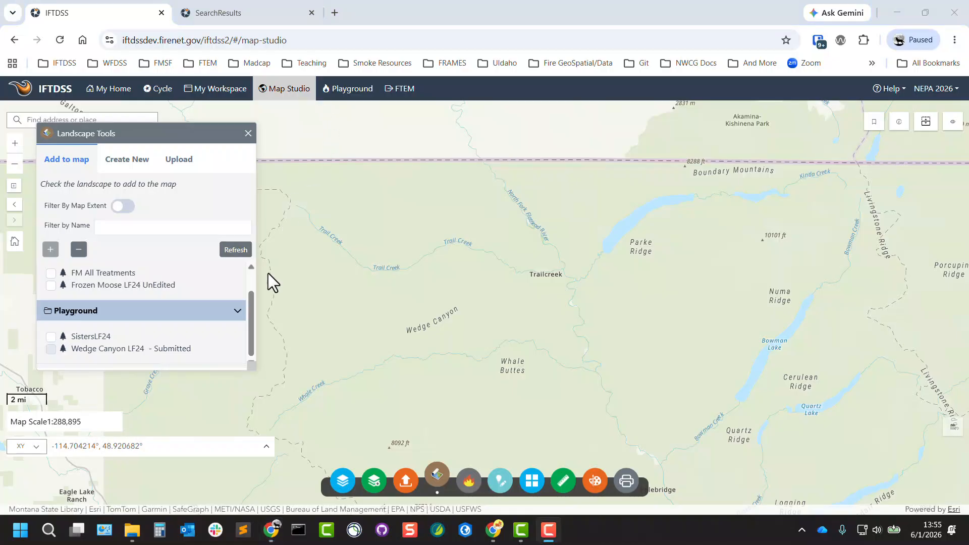
{"action": "left_click", "coordinate": [239, 251]}
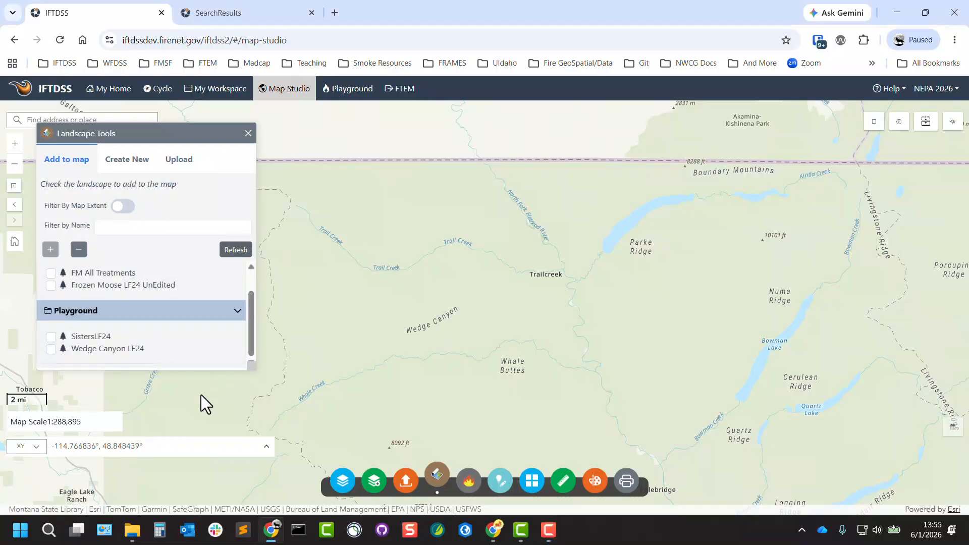
{"action": "left_click", "coordinate": [51, 350]}
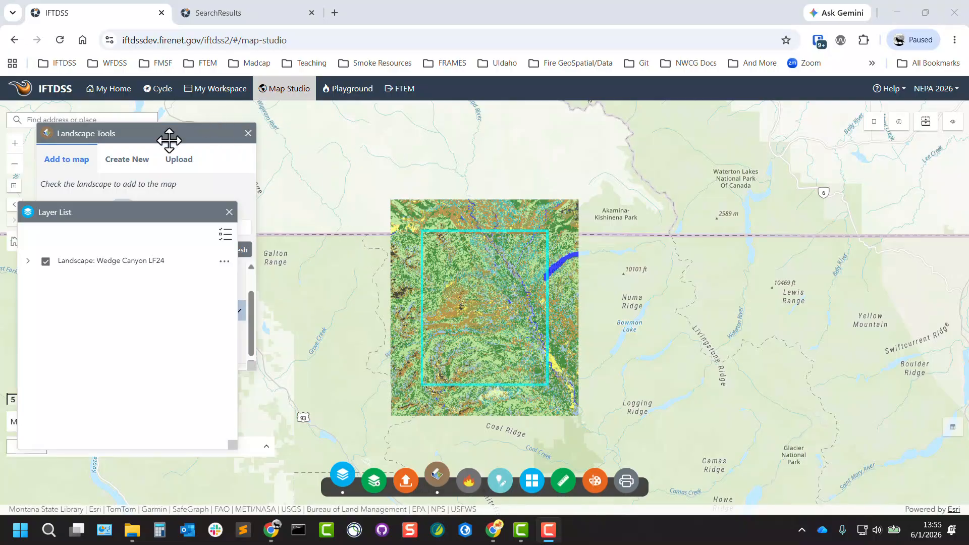
Step: Review the landscape files in My Workspace, filtering by Landscape and opening Wedge Canyon LF24's options
{"action": "left_click", "coordinate": [218, 97]}
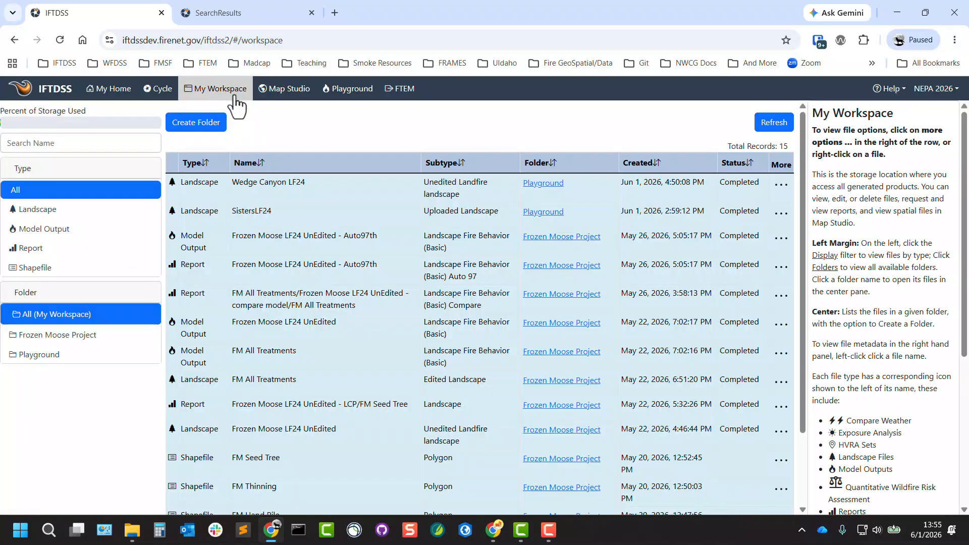
{"action": "left_click", "coordinate": [43, 218]}
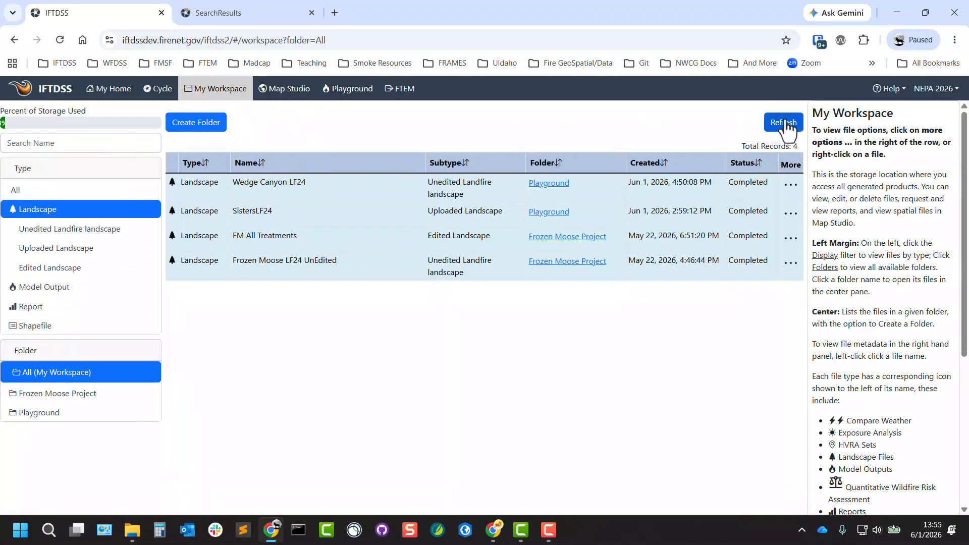
{"action": "left_click", "coordinate": [791, 186]}
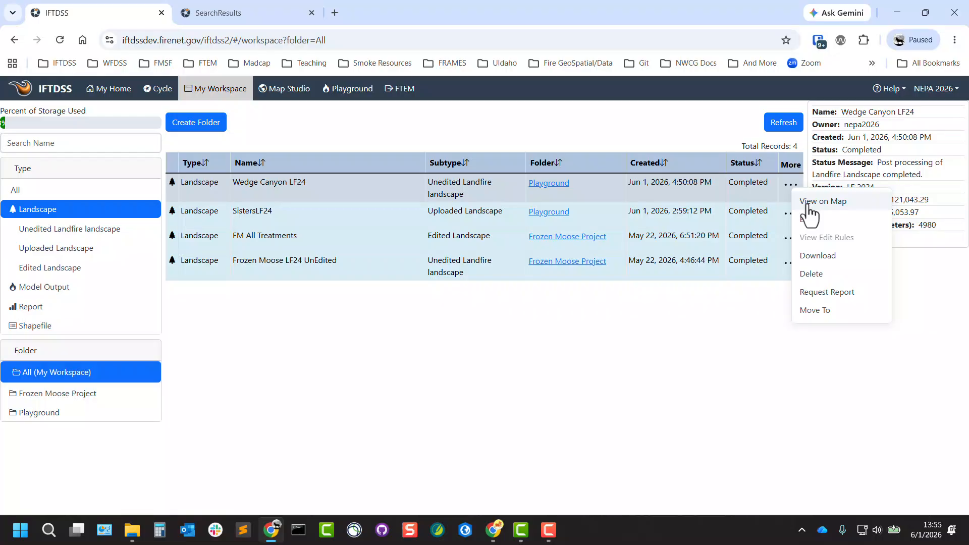
{"action": "left_click", "coordinate": [706, 336]}
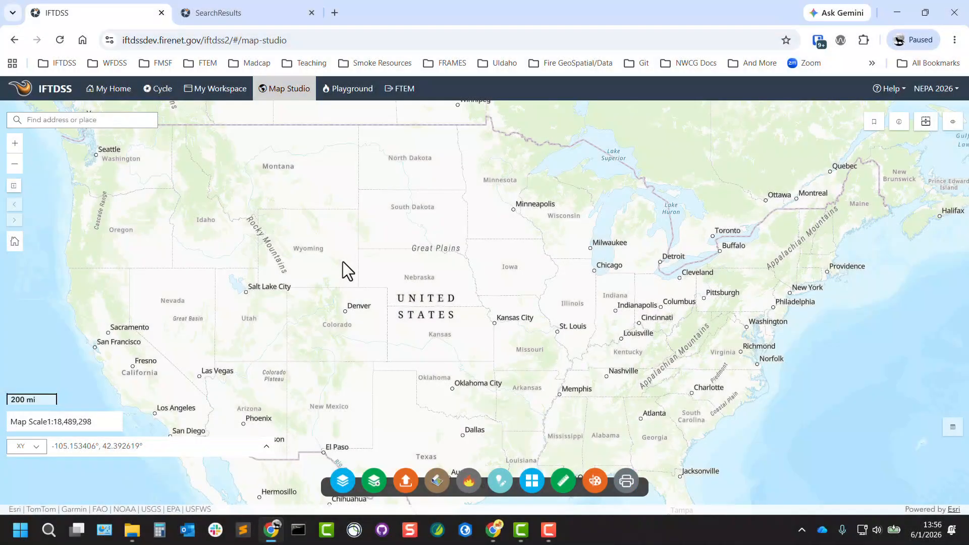
Step: Open the landscape upload requirements help page from the Upload section of Landscape Tools
{"action": "left_click", "coordinate": [437, 481]}
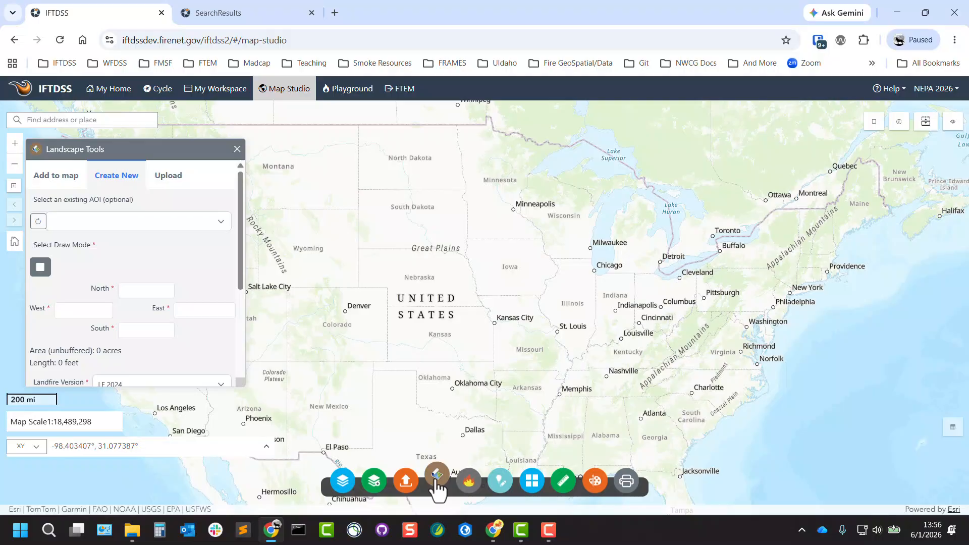
{"action": "left_click", "coordinate": [182, 186]}
{"action": "left_click_drag", "start_coordinate": [182, 152], "coordinate": [186, 146]}
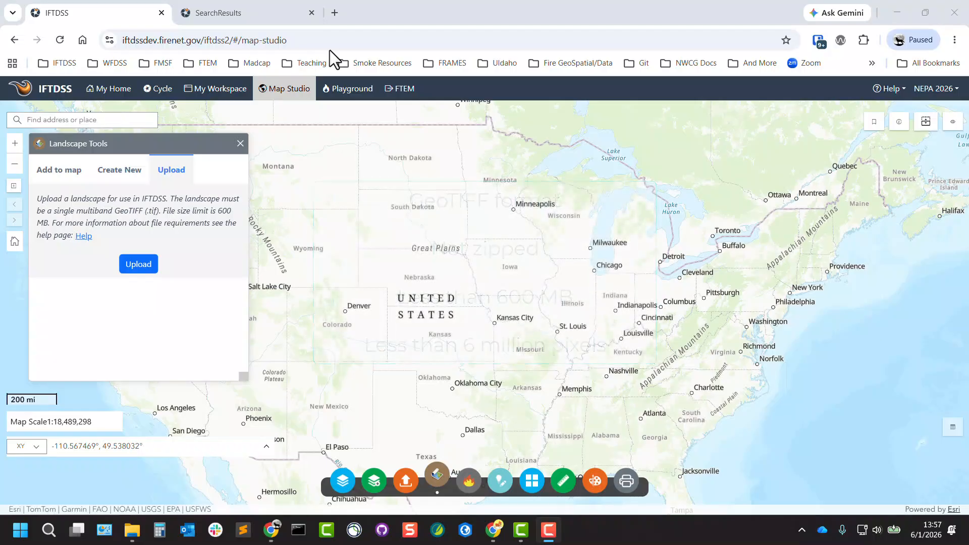
{"action": "left_click", "coordinate": [81, 240]}
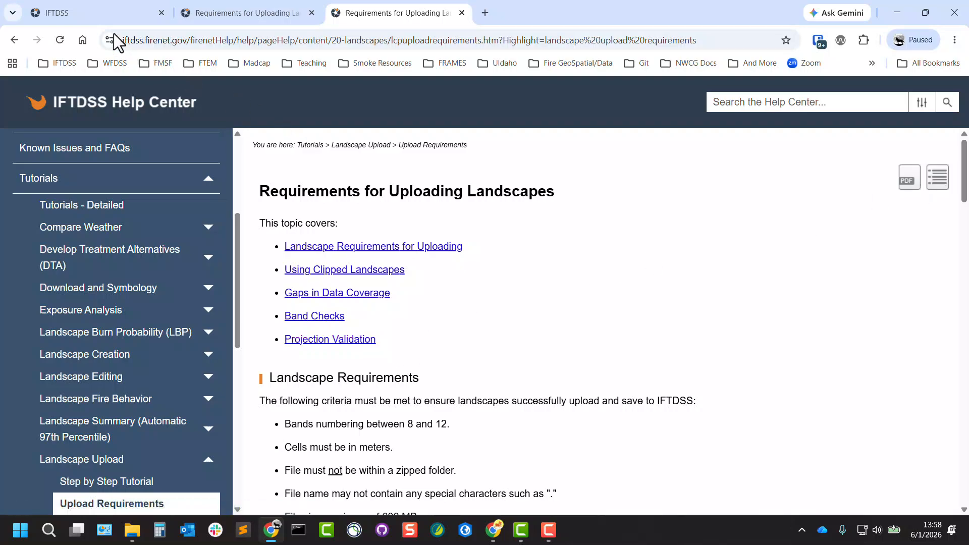
Step: Return to IFTDSS and upload the SistersLF24.tif file from the Desktop SistersLF24 folder, naming the landscape Sisters LF 24
{"action": "left_click", "coordinate": [87, 12]}
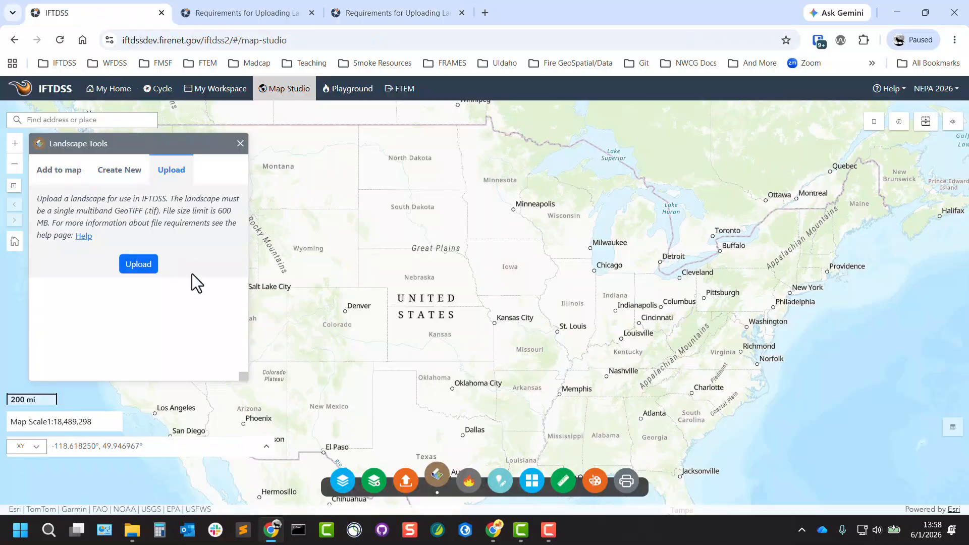
{"action": "left_click", "coordinate": [145, 271]}
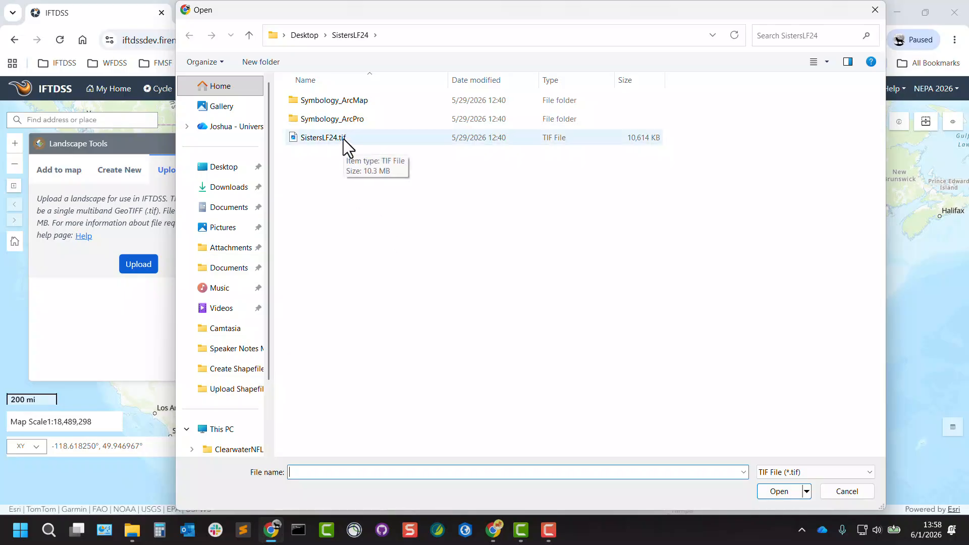
{"action": "double_click", "coordinate": [343, 139]}
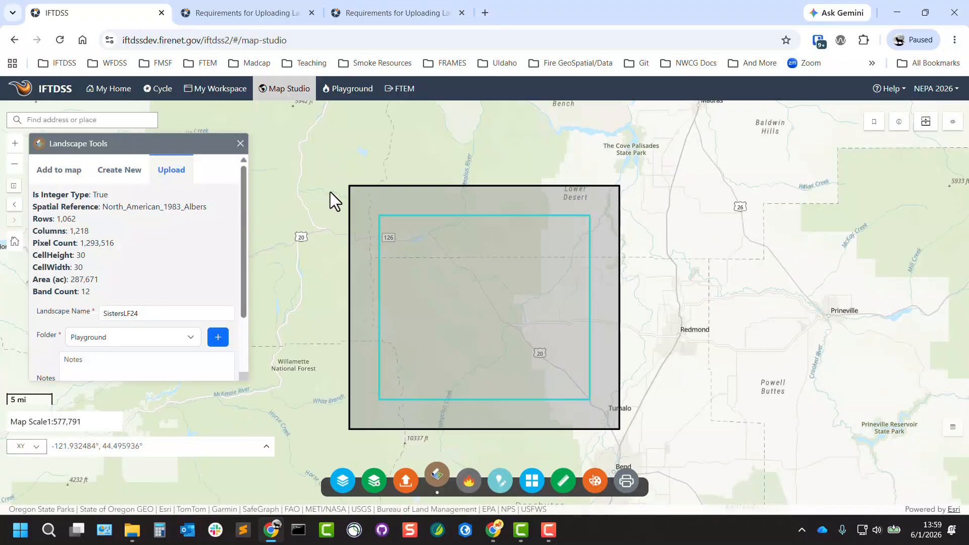
{"action": "scroll", "coordinate": [245, 220], "scroll_direction": "down", "scroll_amount": 2}
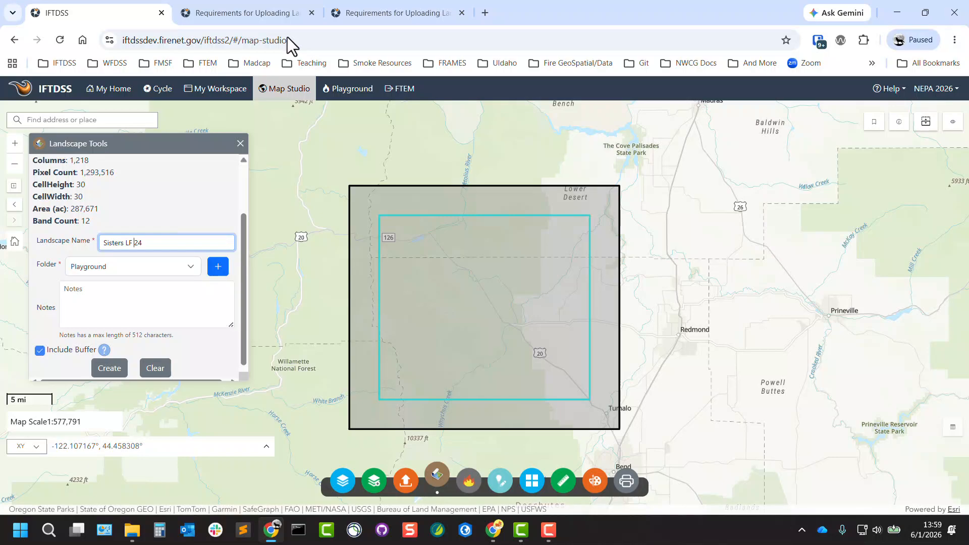
Step: Create a new work folder named new for the landscape
{"action": "left_click", "coordinate": [193, 269]}
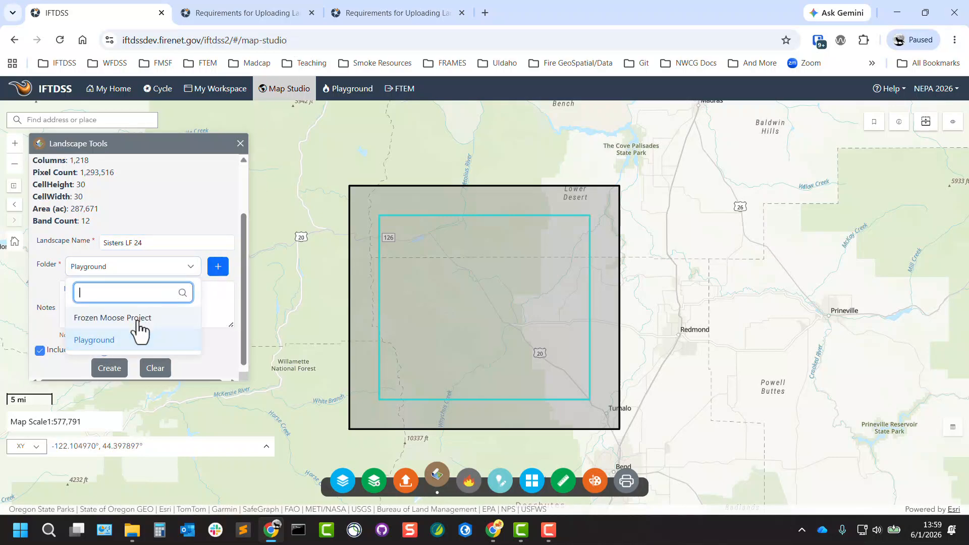
{"action": "left_click", "coordinate": [218, 267]}
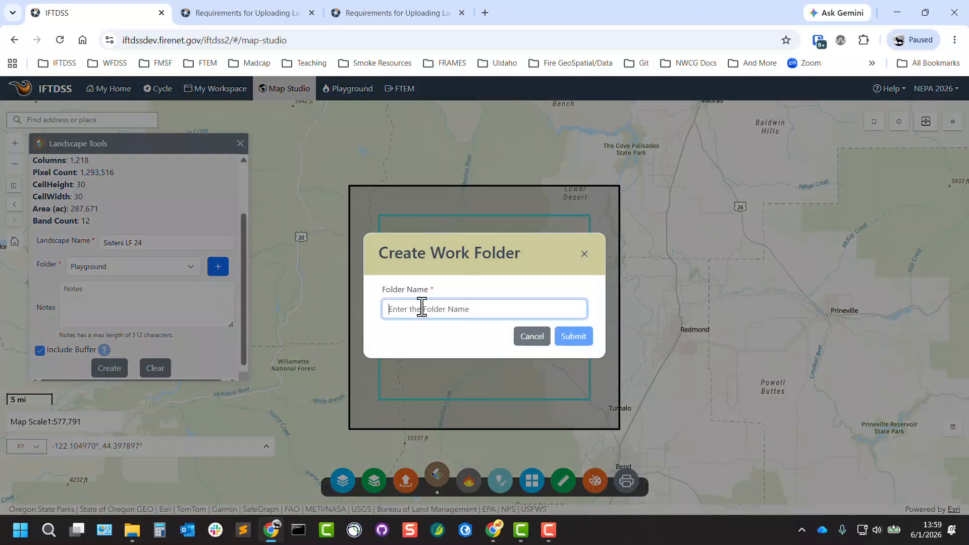
{"action": "type", "text": "new"}
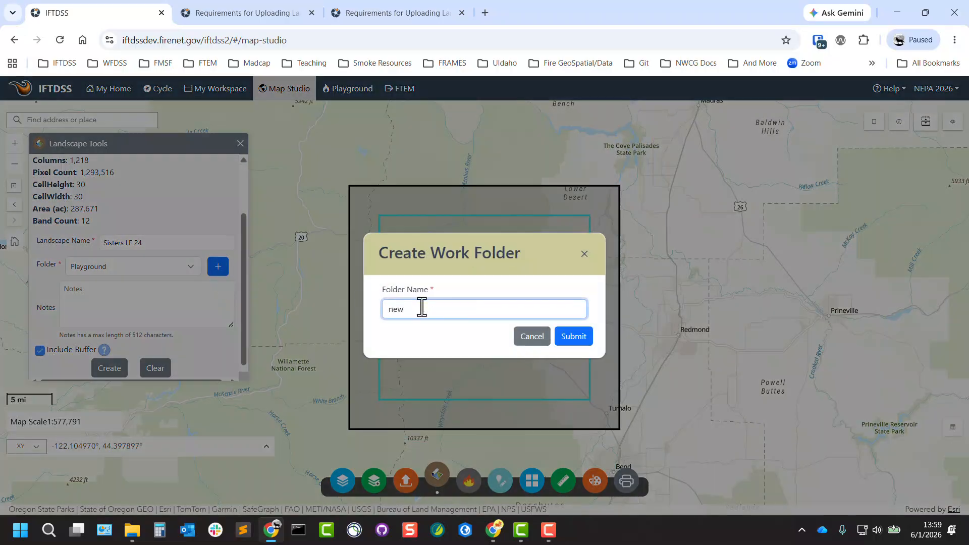
{"action": "left_click", "coordinate": [585, 337]}
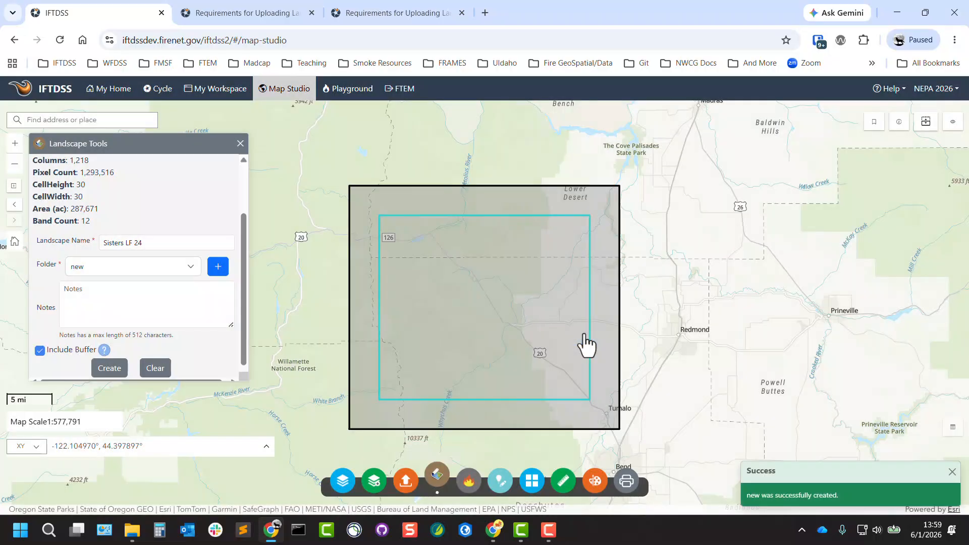
Step: Add the note uploaded landscape demo to the landscape
{"action": "left_click", "coordinate": [178, 294]}
{"action": "type", "text": "uploade"}
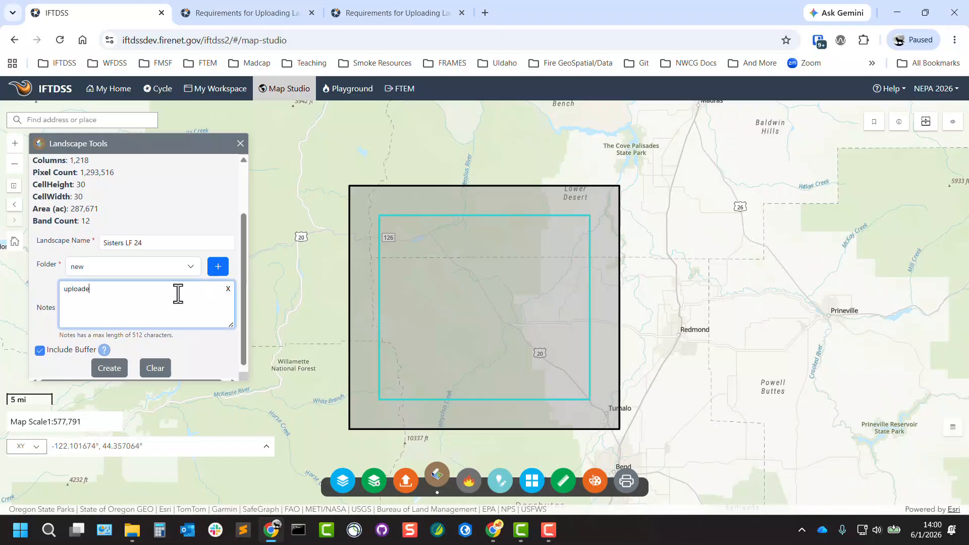
{"action": "type", "text": "d landscape demo"}
Step: Keep Include Buffer checked and create the uploaded landscape, confirming the buffer selection
{"action": "left_click", "coordinate": [40, 352]}
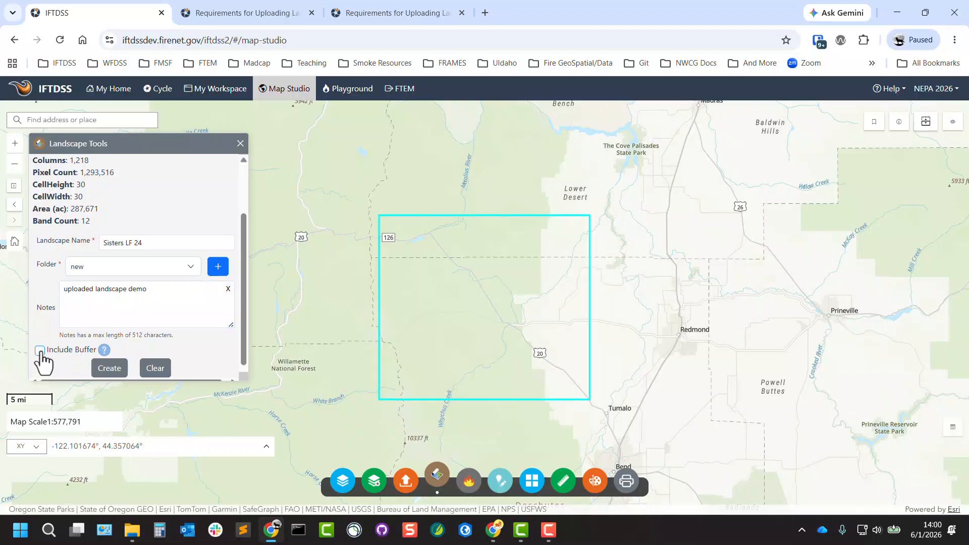
{"action": "left_click", "coordinate": [40, 352]}
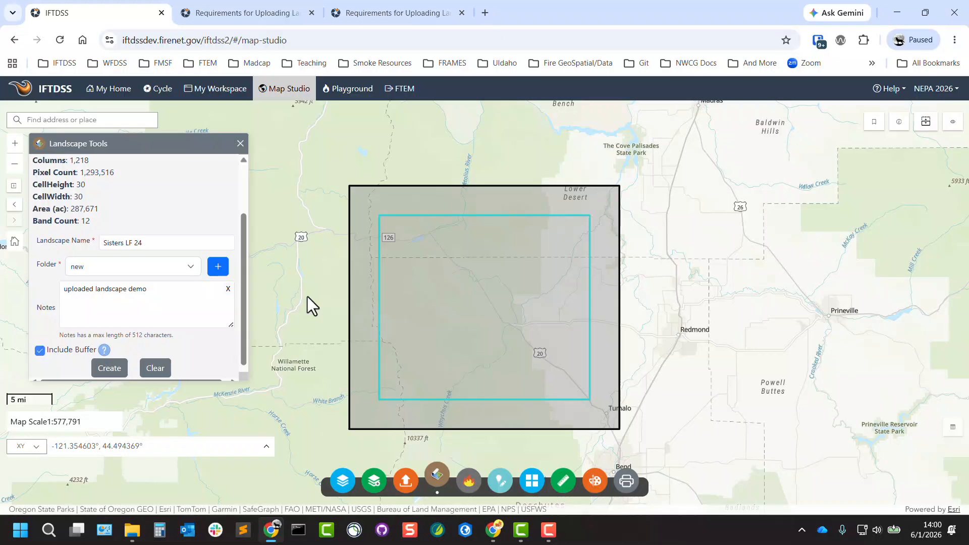
{"action": "left_click", "coordinate": [115, 367]}
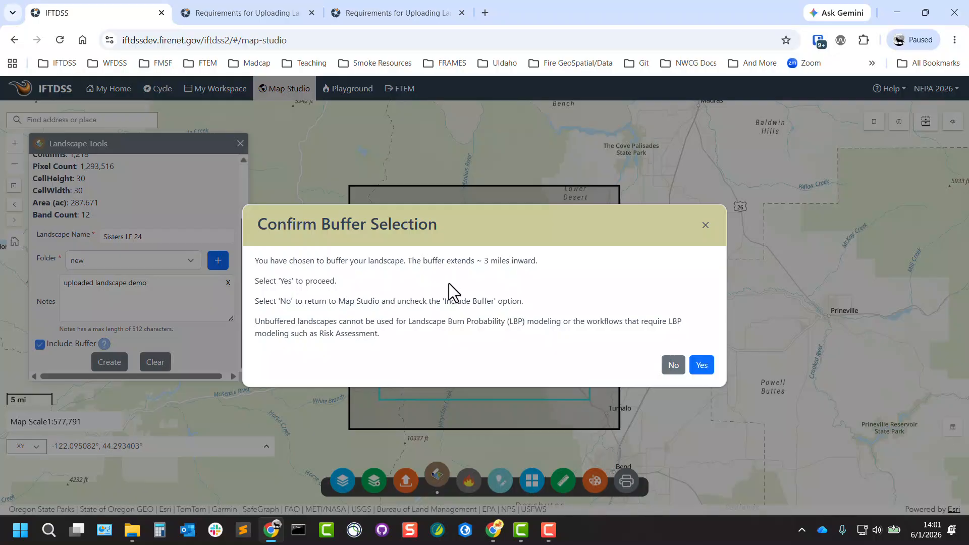
{"action": "left_click", "coordinate": [702, 366]}
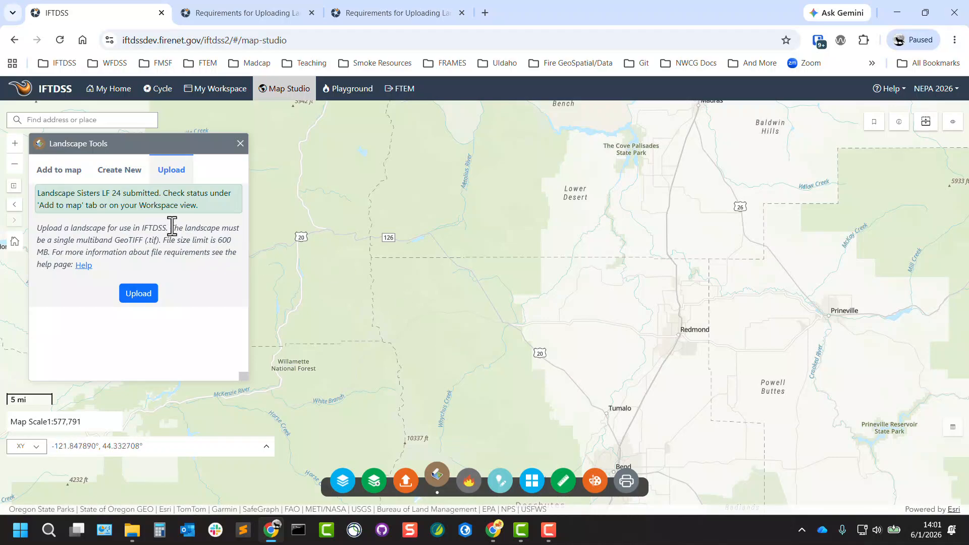
Step: Check the Sisters LF 24 landscape's status and details in My Workspace, filtering by Landscape and refreshing the list
{"action": "left_click", "coordinate": [221, 91]}
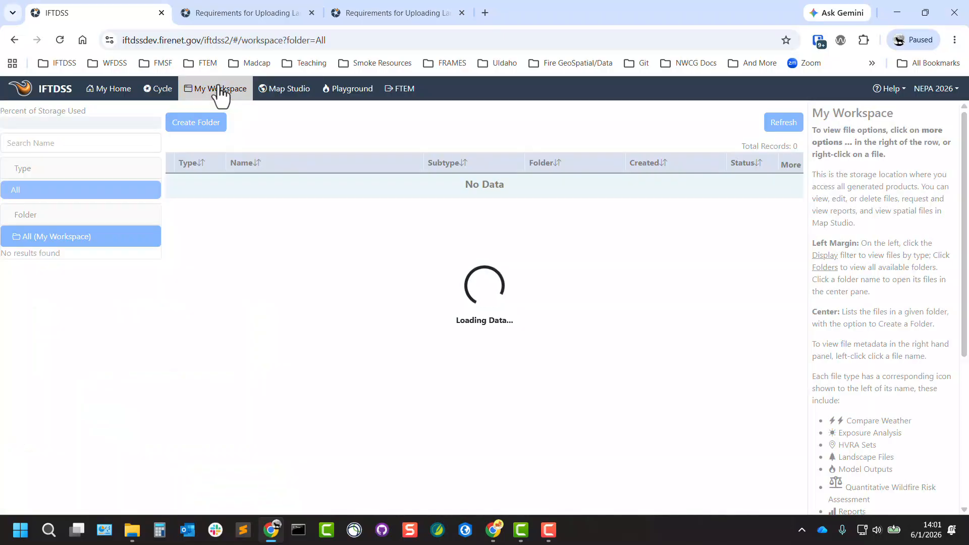
{"action": "left_click", "coordinate": [38, 209]}
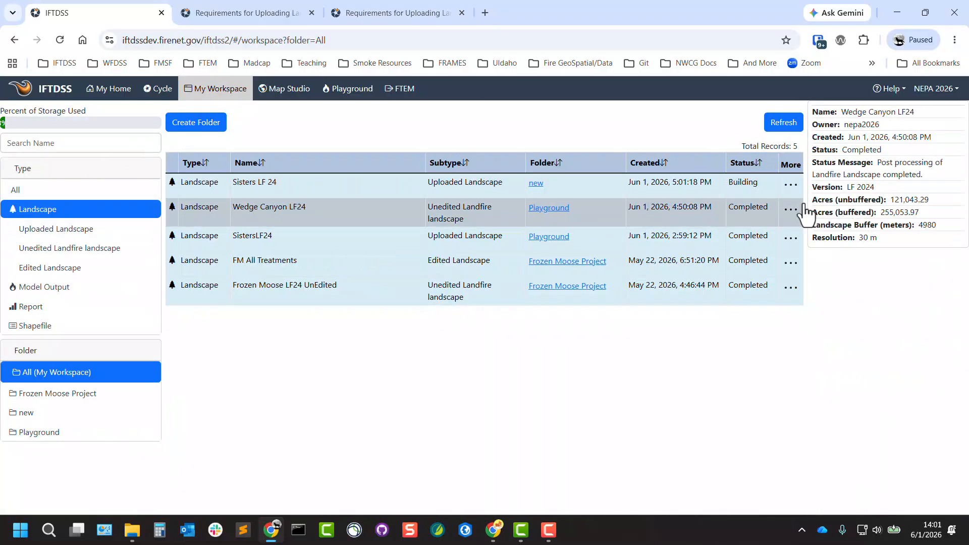
{"action": "mouse_move", "coordinate": [719, 184]}
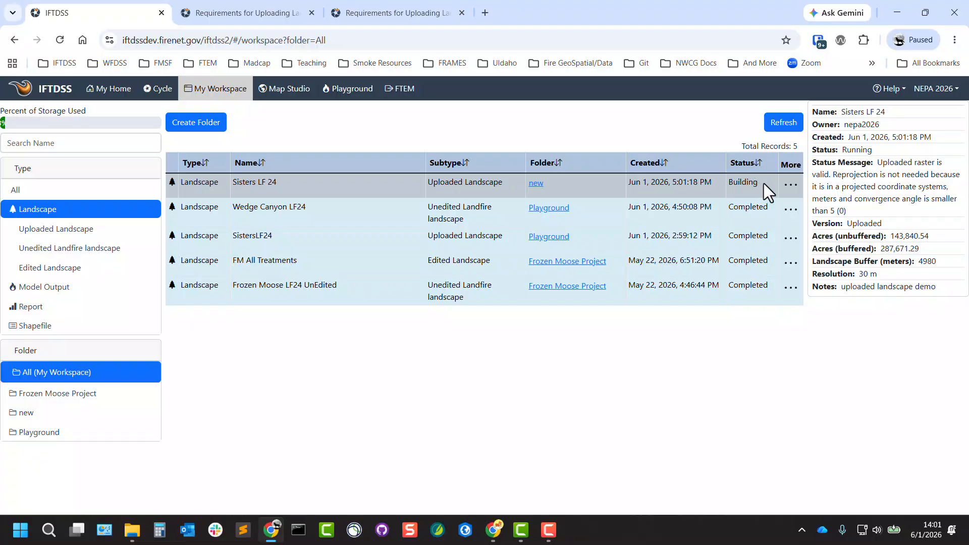
{"action": "left_click", "coordinate": [768, 123]}
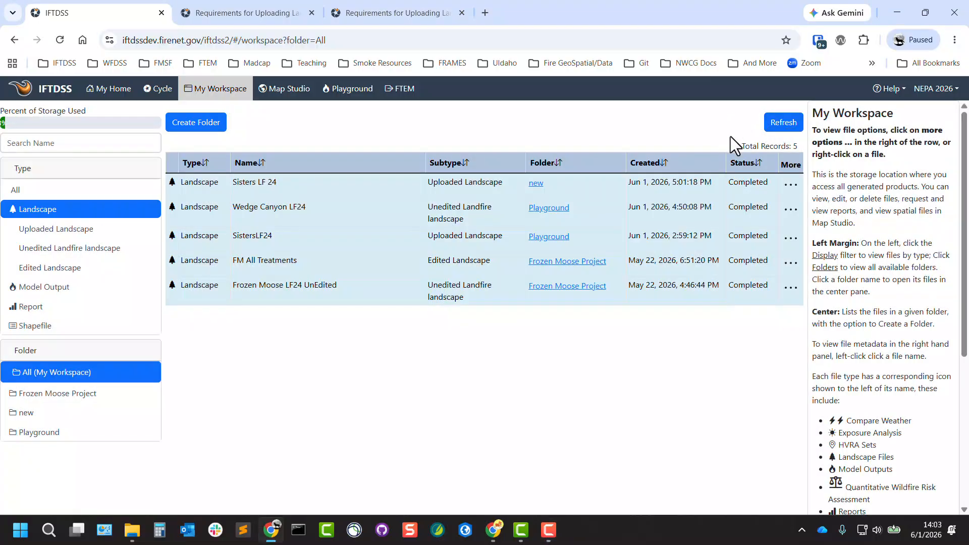
{"action": "left_click", "coordinate": [672, 181]}
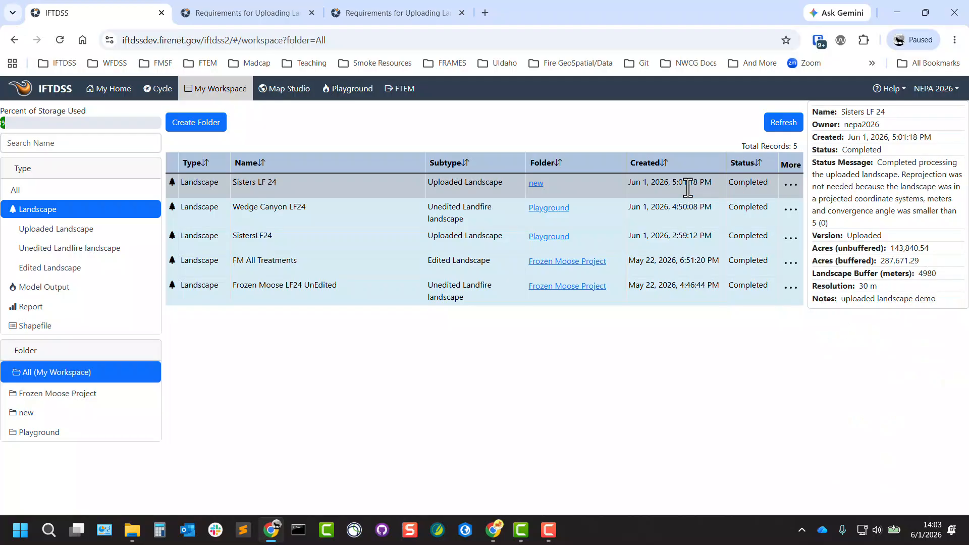
{"action": "left_click", "coordinate": [793, 191]}
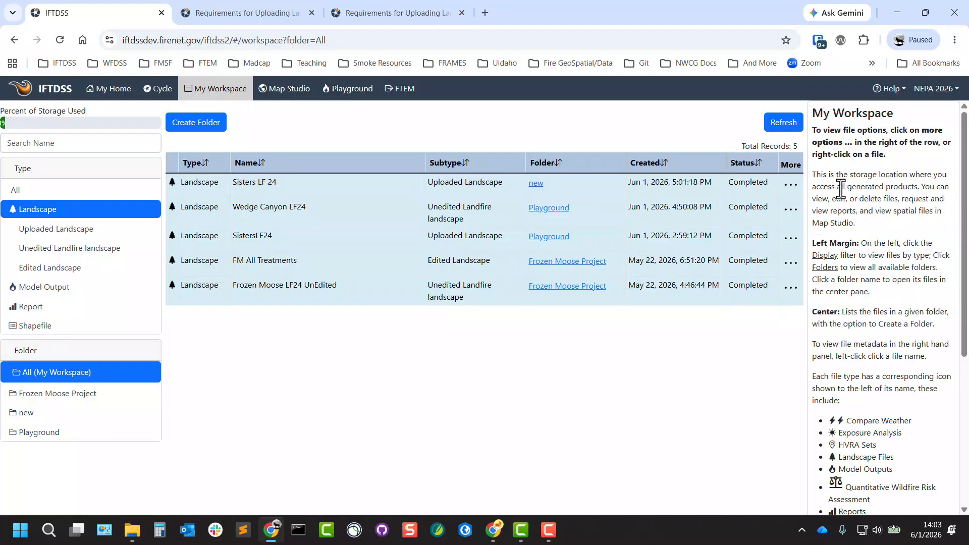
{"action": "left_click", "coordinate": [791, 191]}
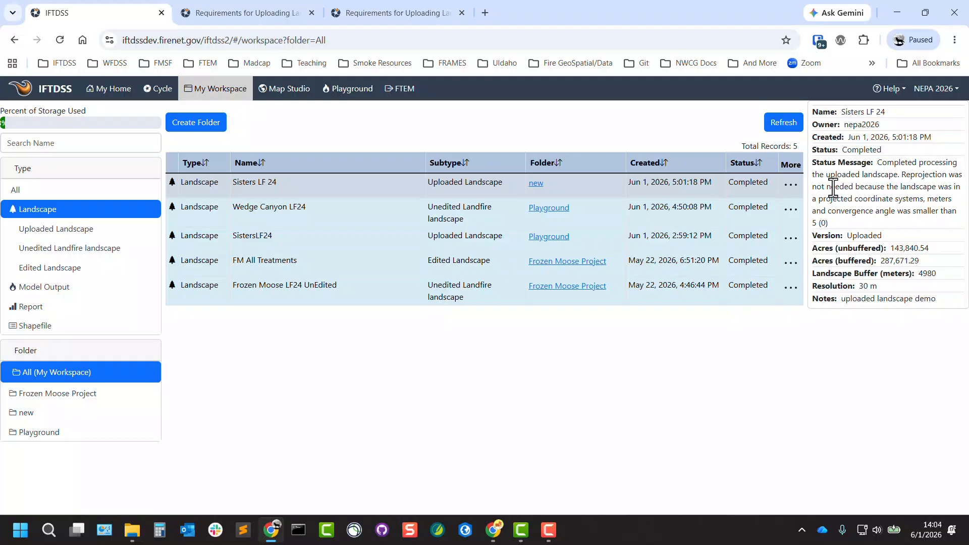
Step: View Sisters LF 24 on the map and expand its layer entry to browse the sublayers
{"action": "left_click", "coordinate": [792, 187]}
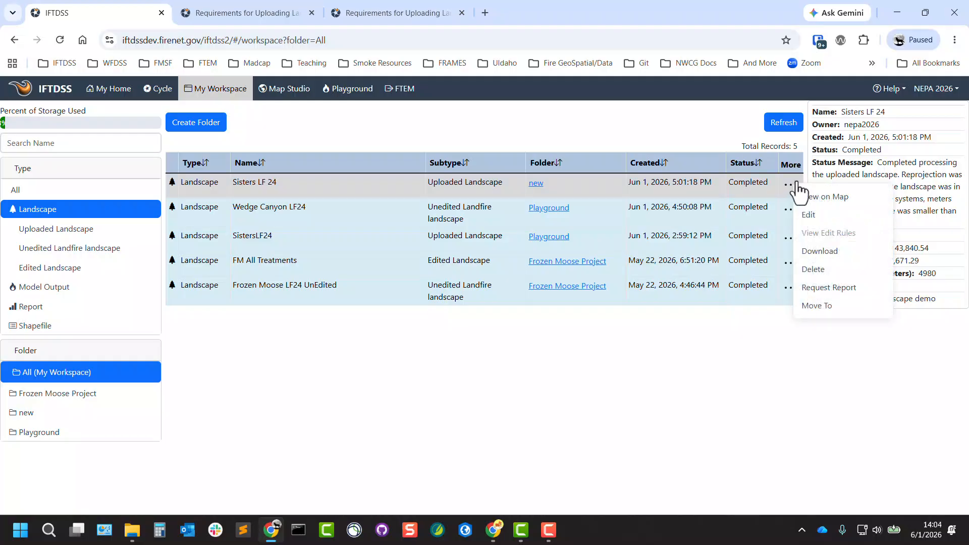
{"action": "left_click", "coordinate": [841, 197]}
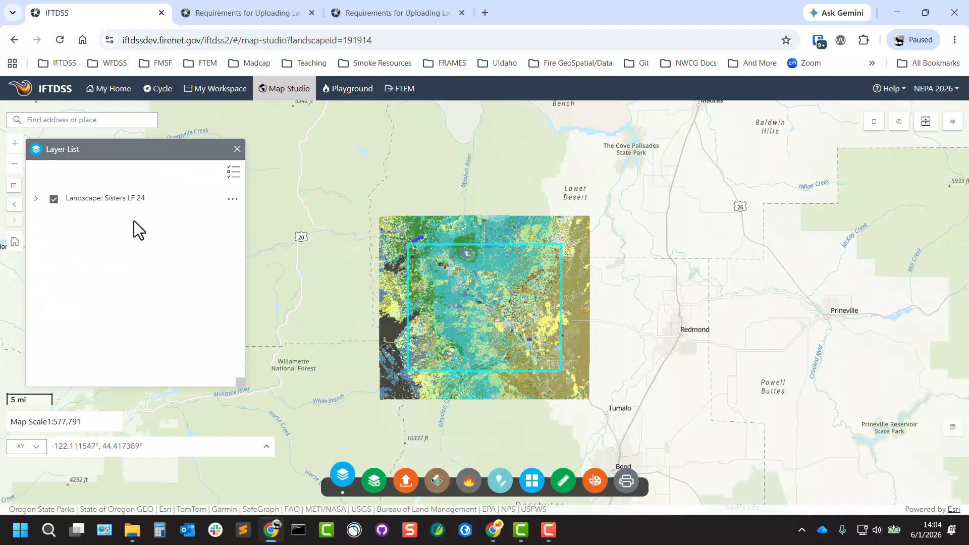
{"action": "left_click", "coordinate": [37, 199]}
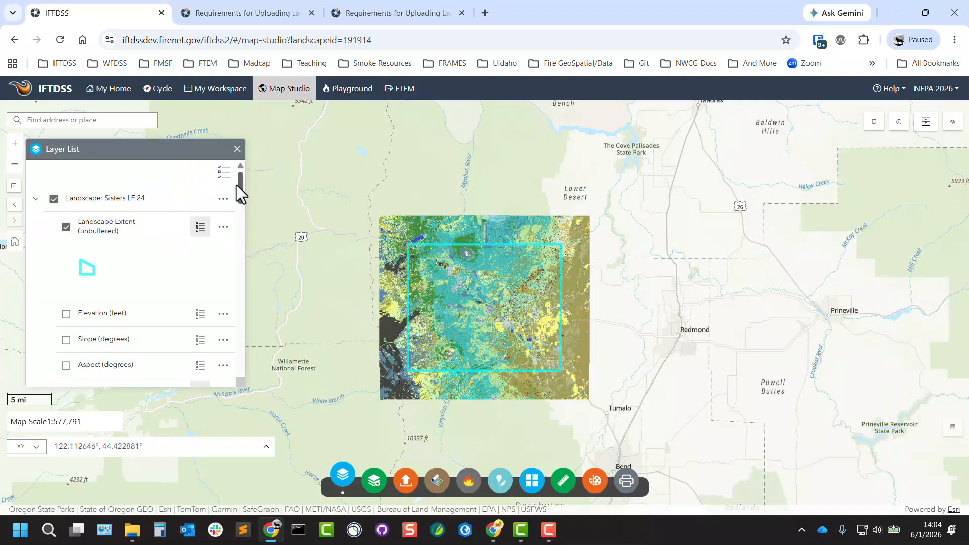
{"action": "left_click_drag", "start_coordinate": [239, 183], "coordinate": [245, 209]}
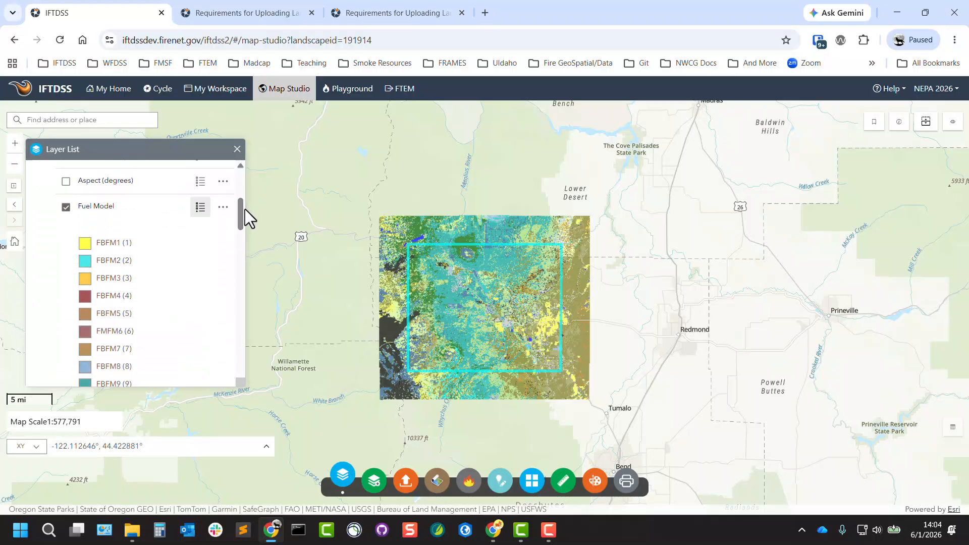